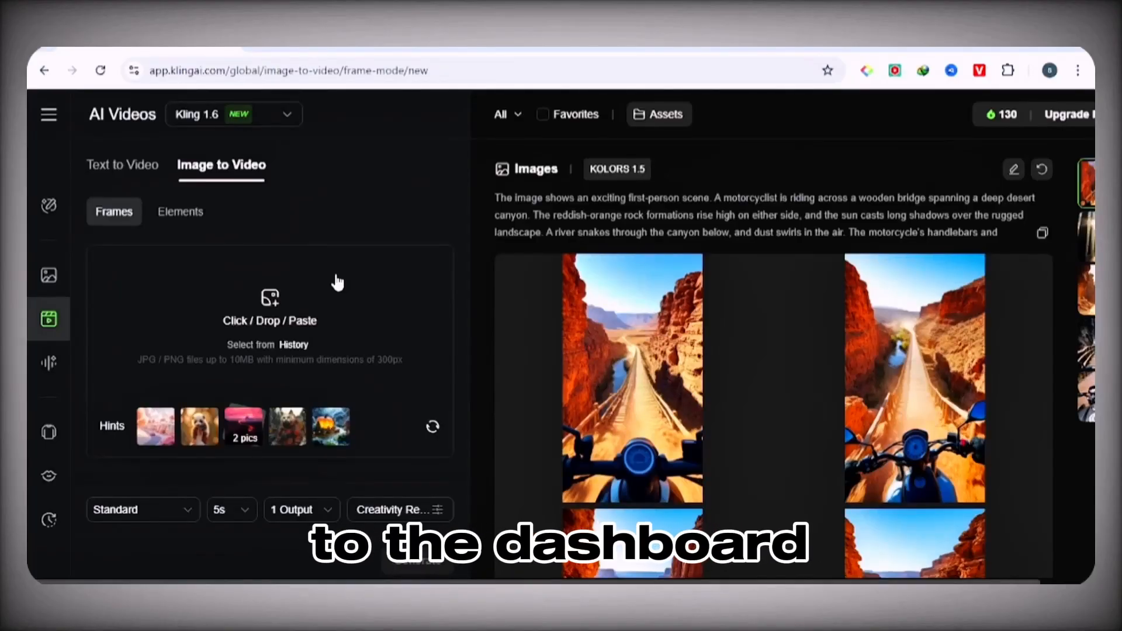
- Upload the canyon motorcycle image as the start frame and enter a prompt describing a quick motorcycle ride towards a desert, always showing the bridge or road ahead
click(336, 278)
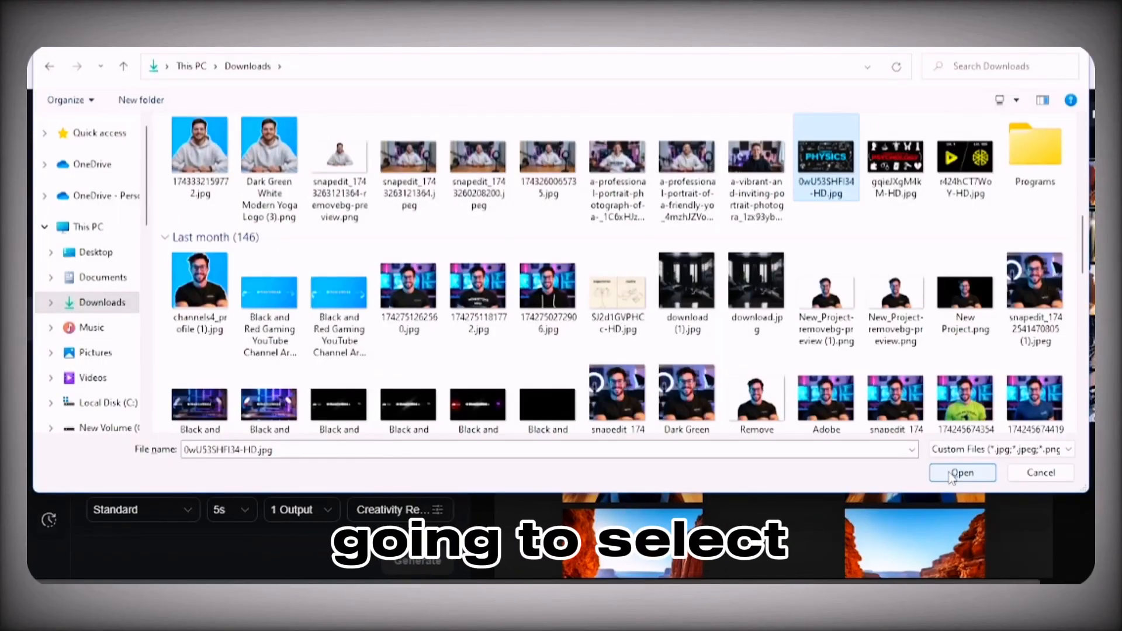
click(951, 474)
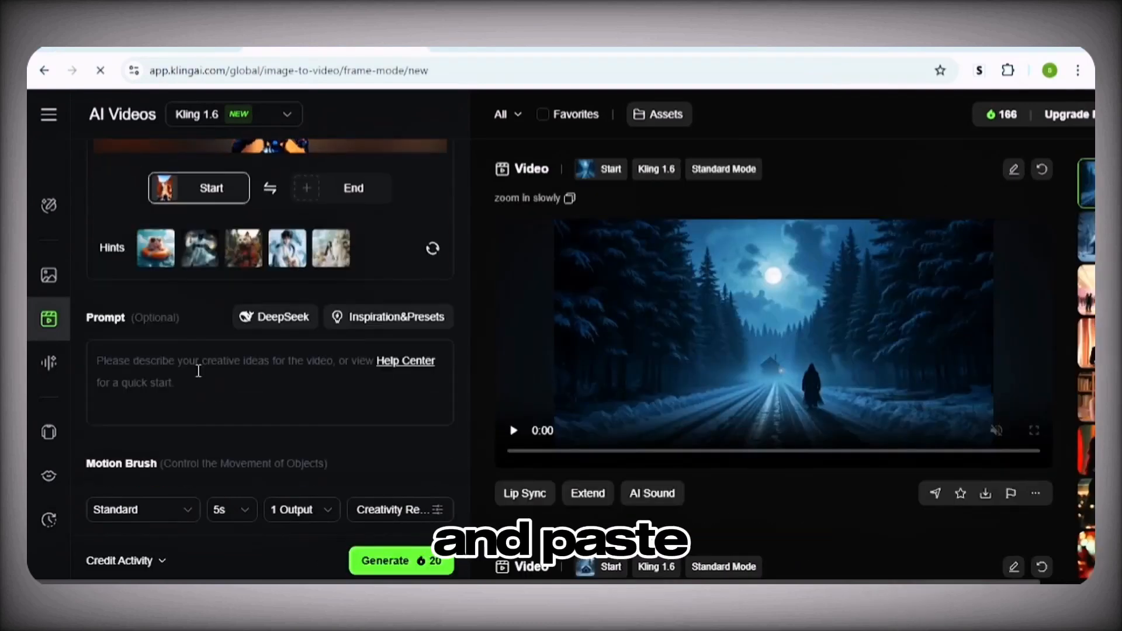
click(193, 388)
text(a quick motorcycle ride towards a desert, street as you pass it and still going down the hill, always showing the bridge or road ahead, it doesn't ride on water)
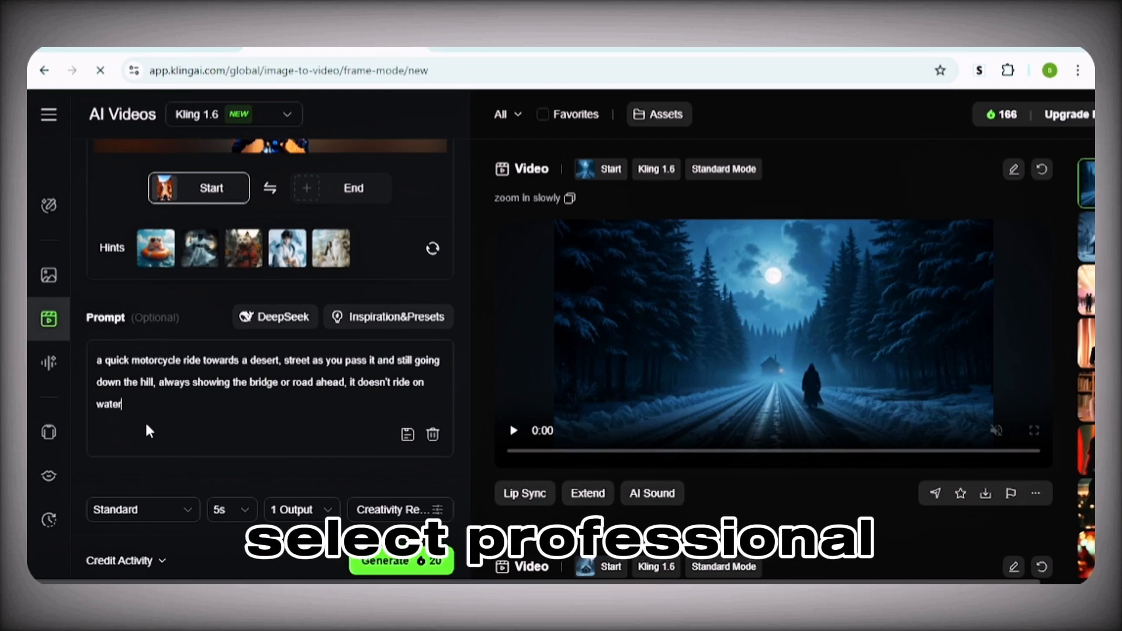
- Set the duration of the image-to-video clip to 10 s
scroll(238, 460, down, 3)
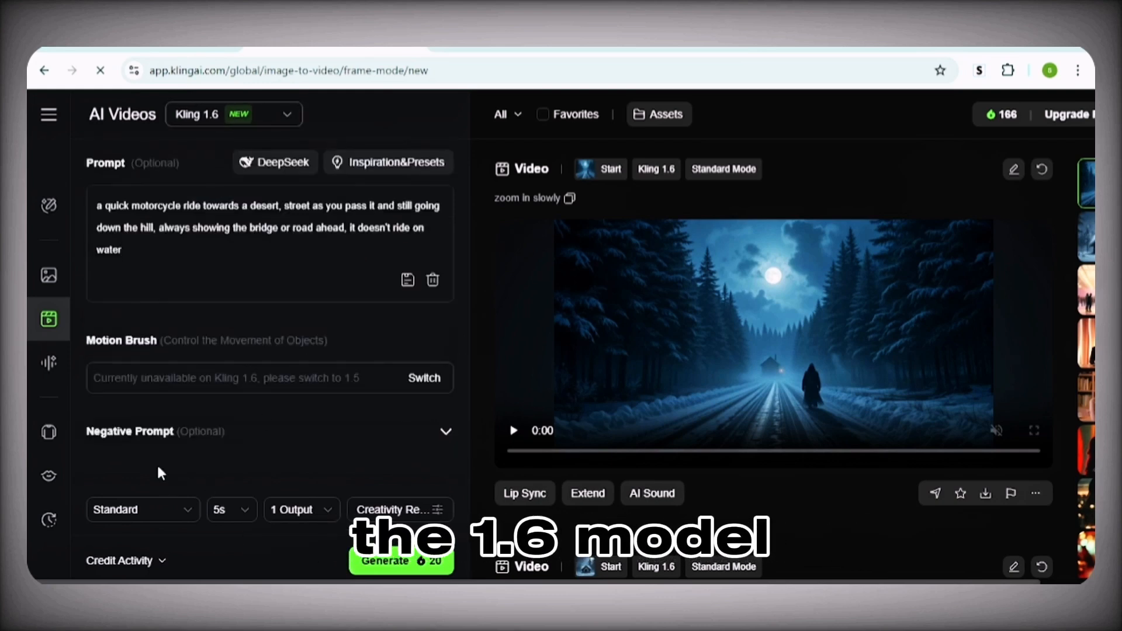
click(236, 509)
click(242, 465)
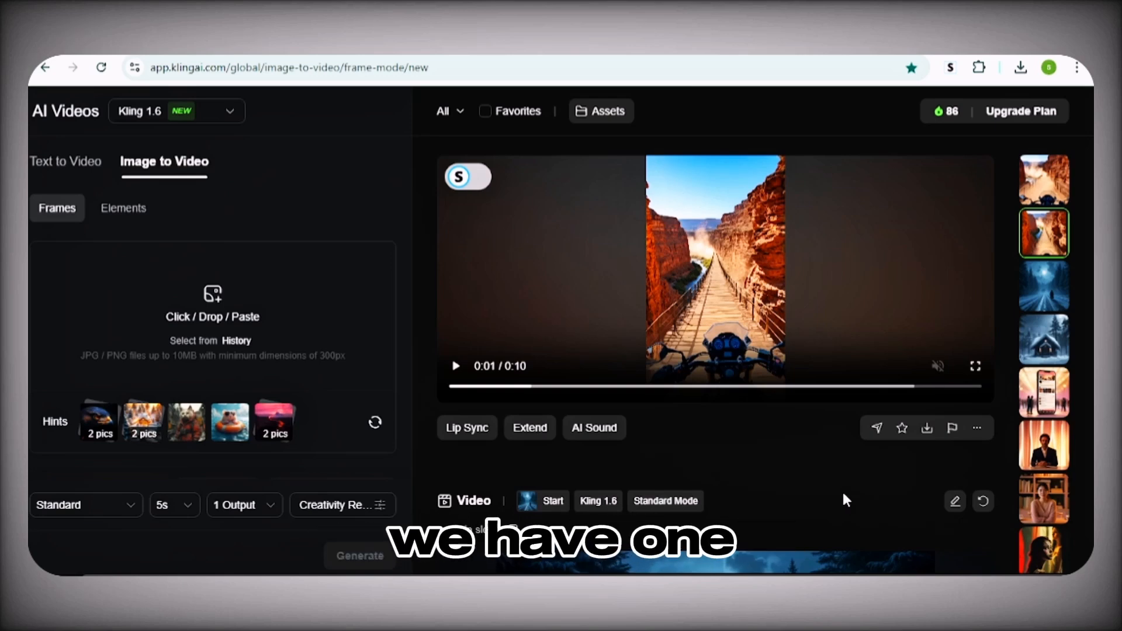
- Switch to CapCut and check the join between the two motorcycle clips on the timeline
mouse_move(924, 435)
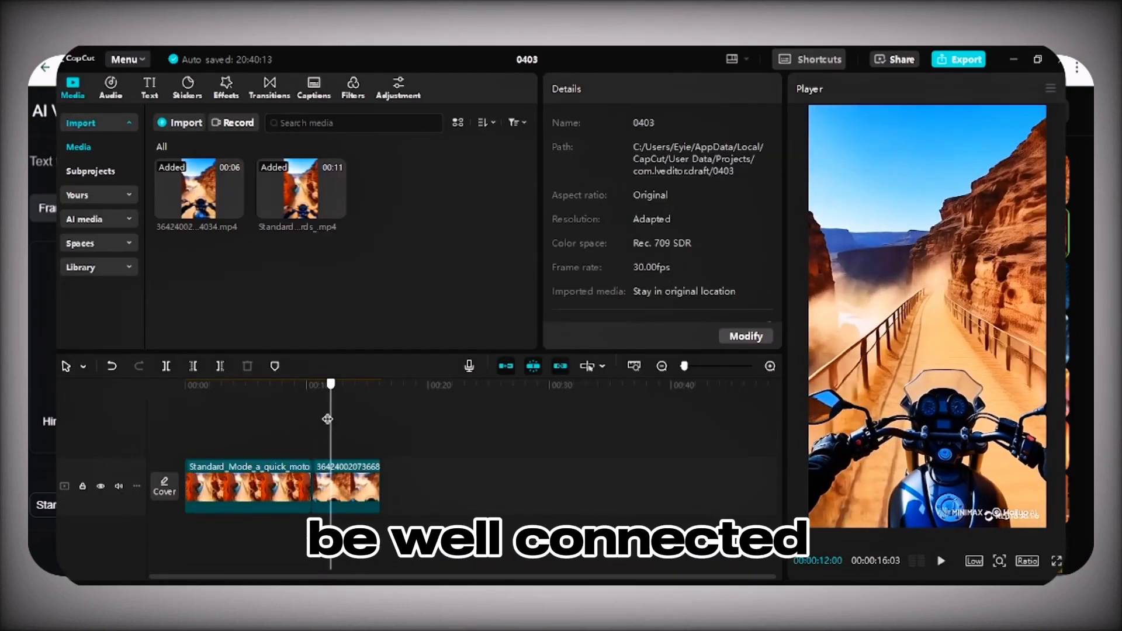
drag(298, 415, 337, 427)
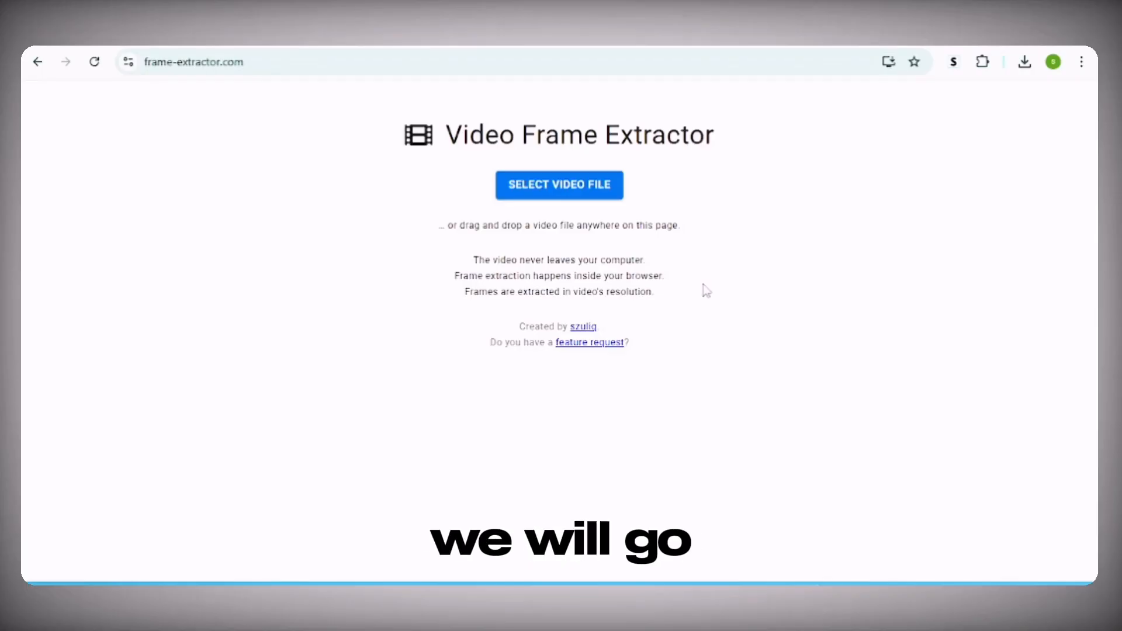
- Load the downloaded motorcycle video into Video Frame Extractor and set the extraction start near its end, at 00:00:09.746
click(563, 188)
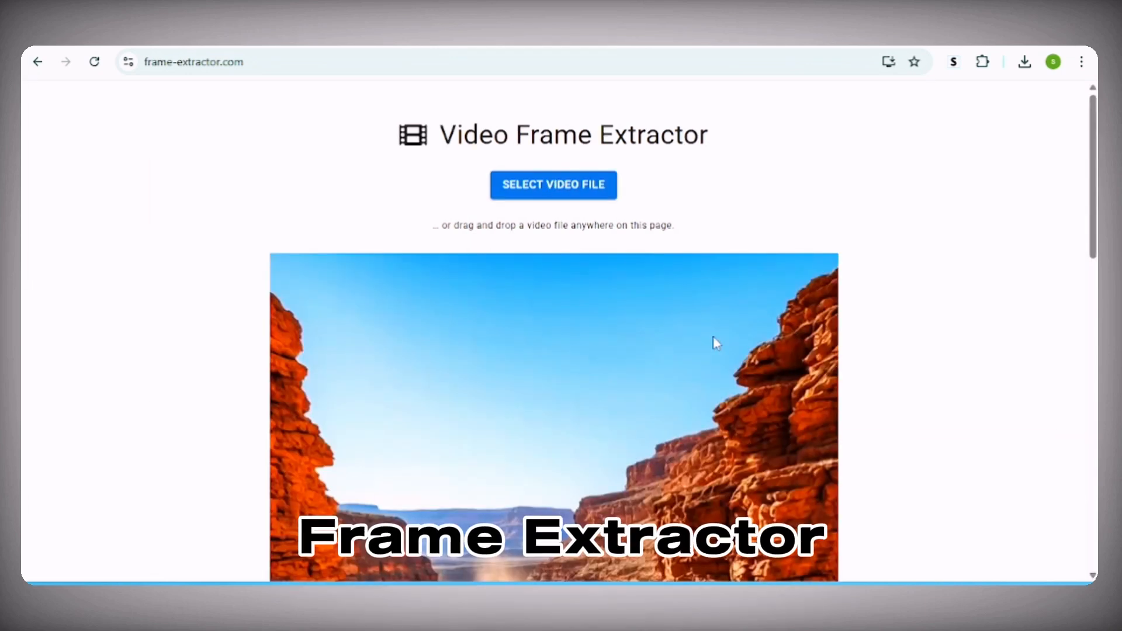
scroll(713, 336, down, 5)
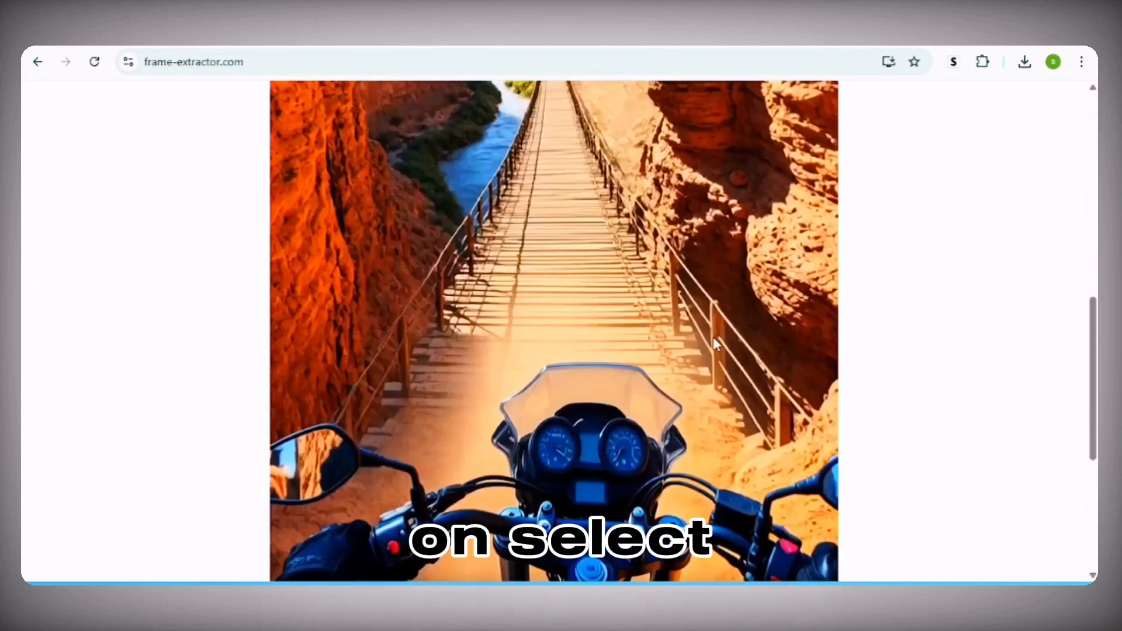
scroll(713, 338, down, 5)
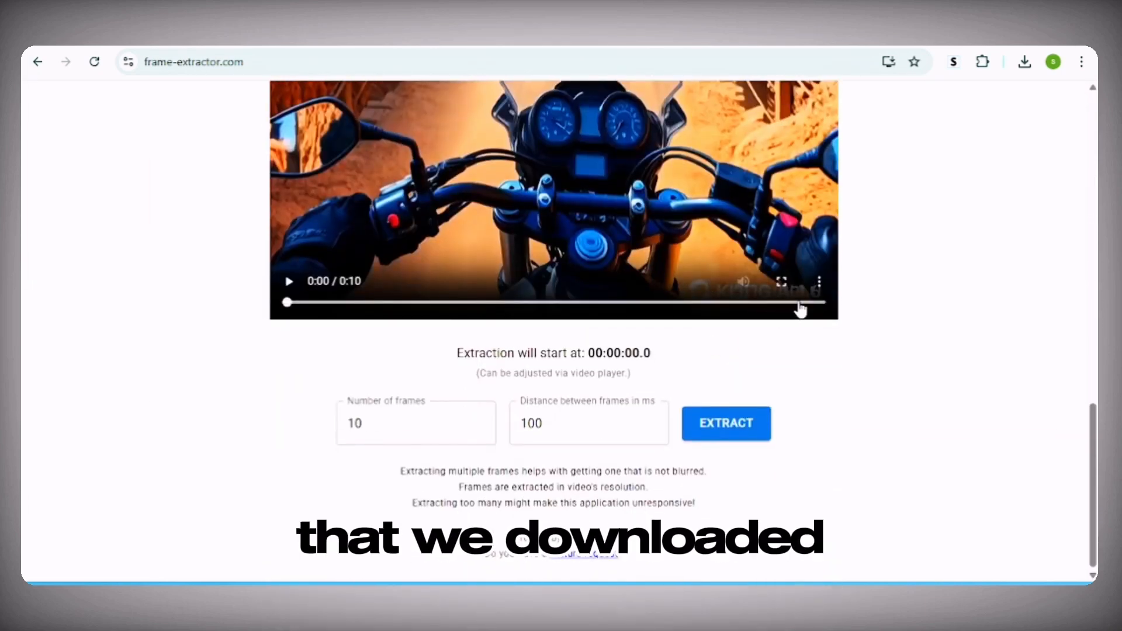
click(790, 303)
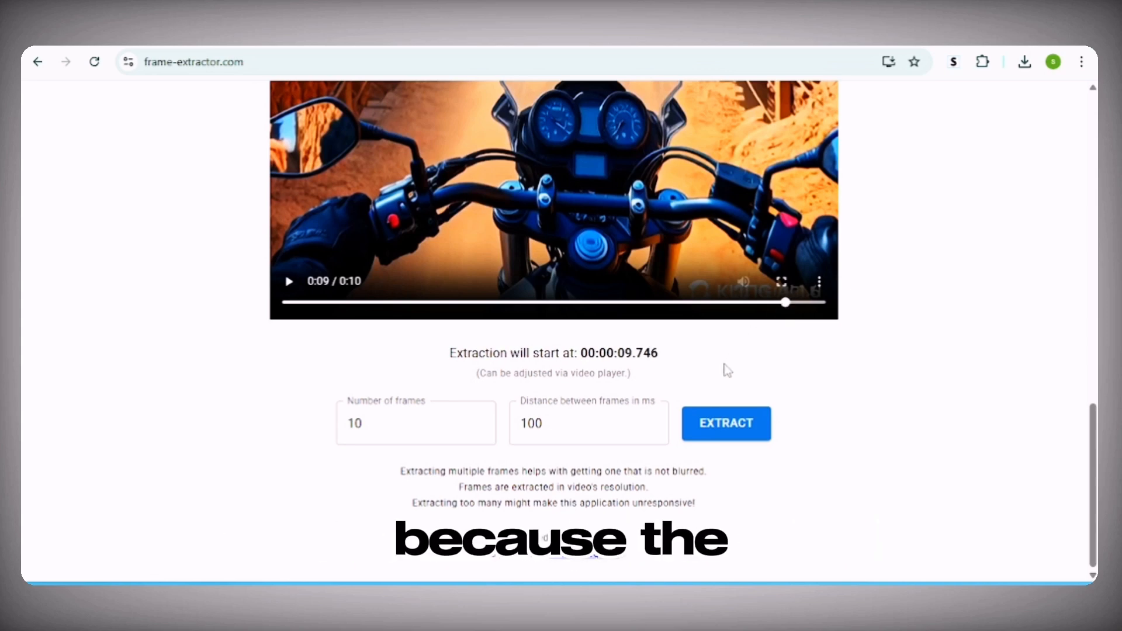
- Extract frames from the chosen start time and download the last extracted frame, #2
click(720, 427)
scroll(943, 311, down, 3)
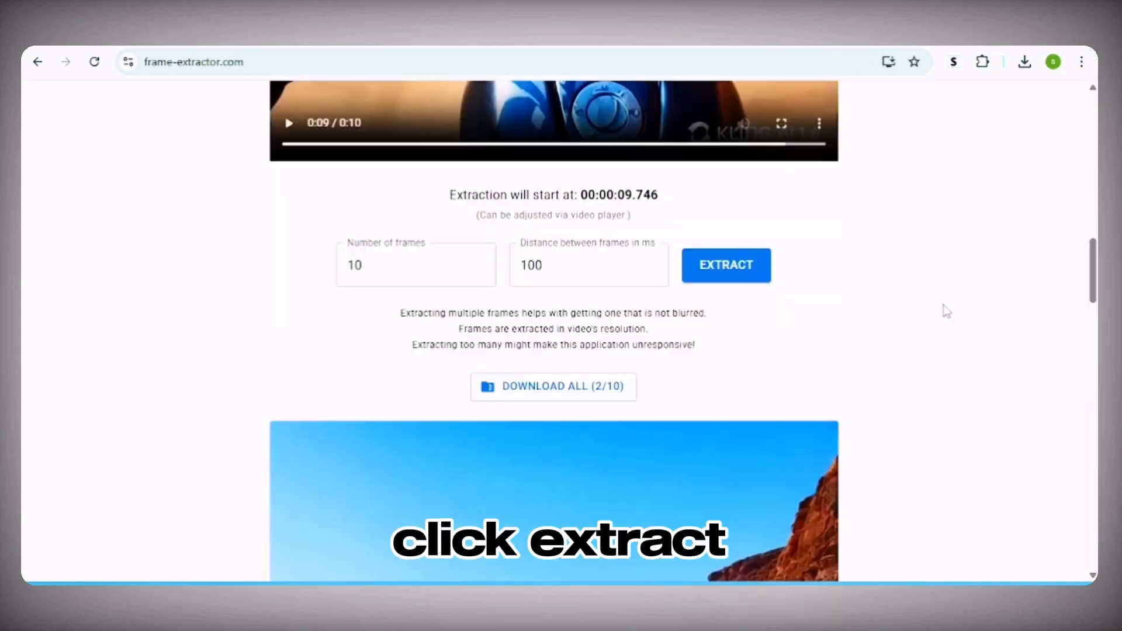
scroll(941, 313, down, 15)
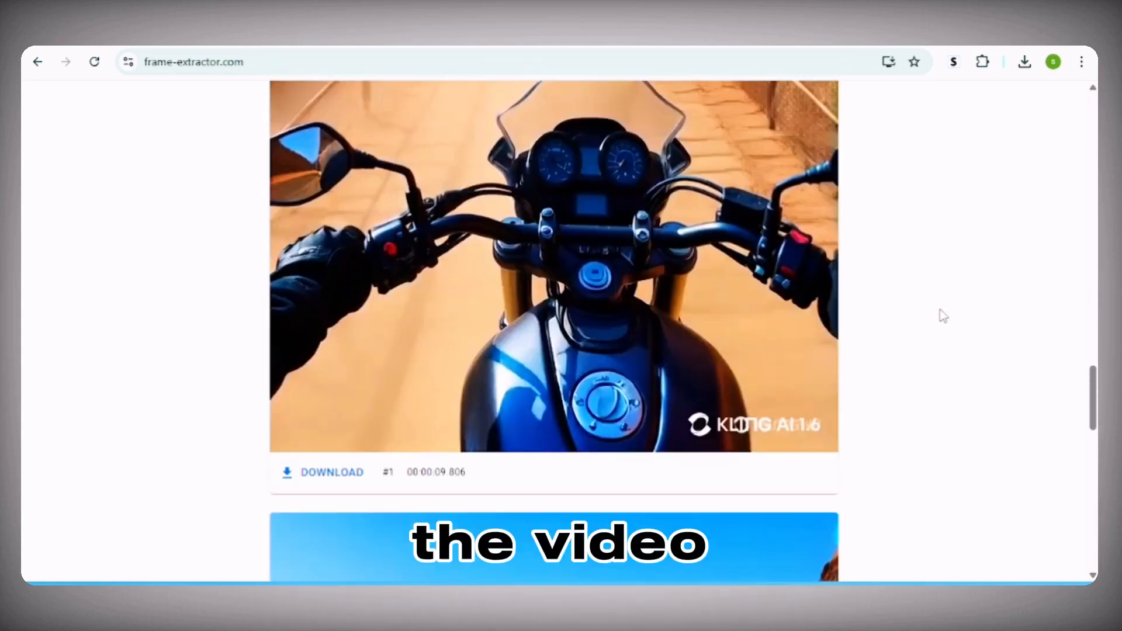
scroll(944, 316, down, 10)
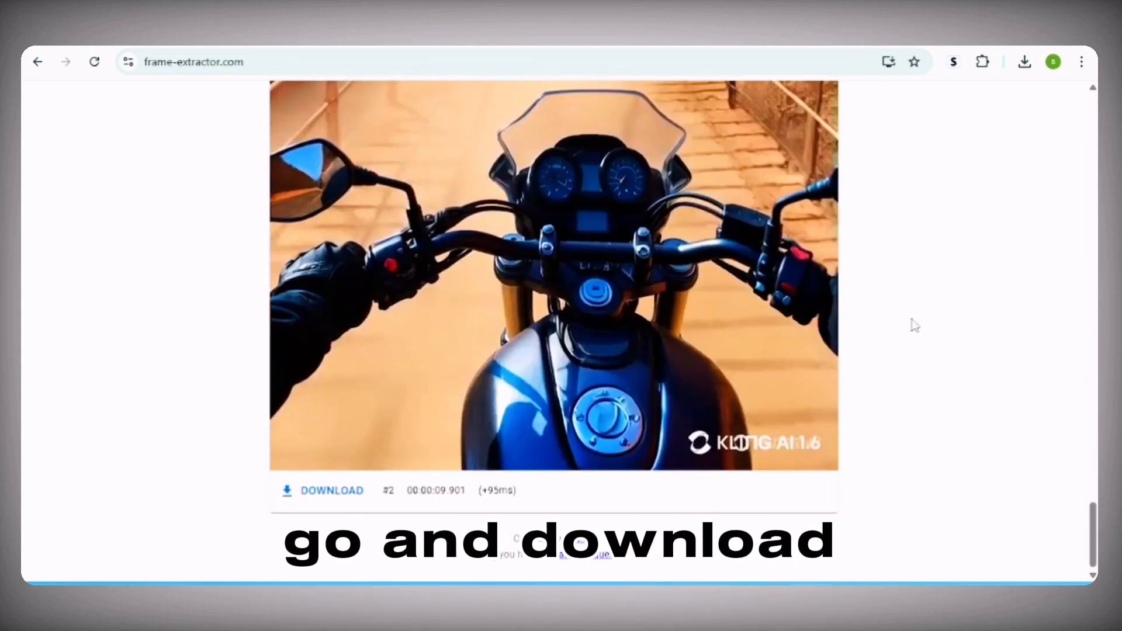
click(327, 494)
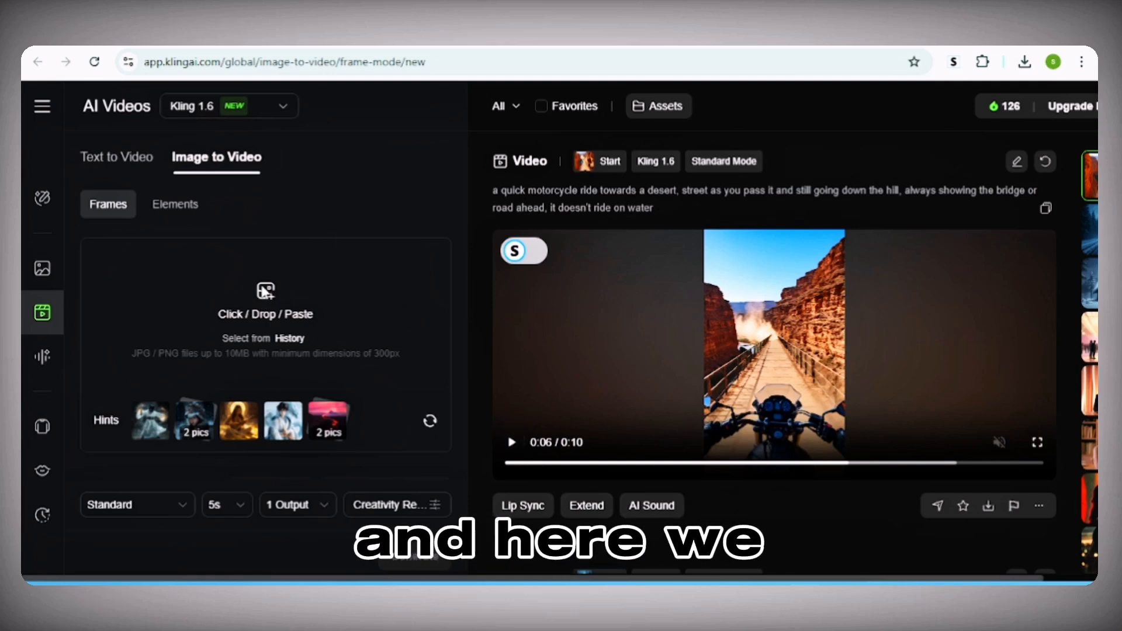
- Switch to Kling AI, upload the extracted frame as the start frame and choose the longer clip duration
click(264, 292)
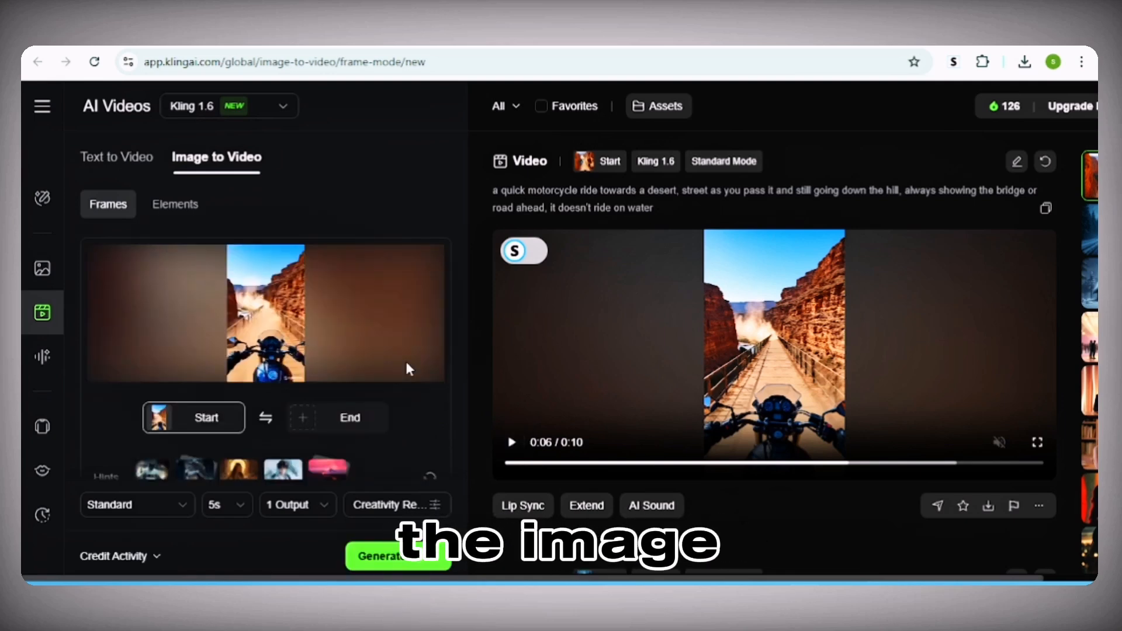
scroll(339, 342, down, 4)
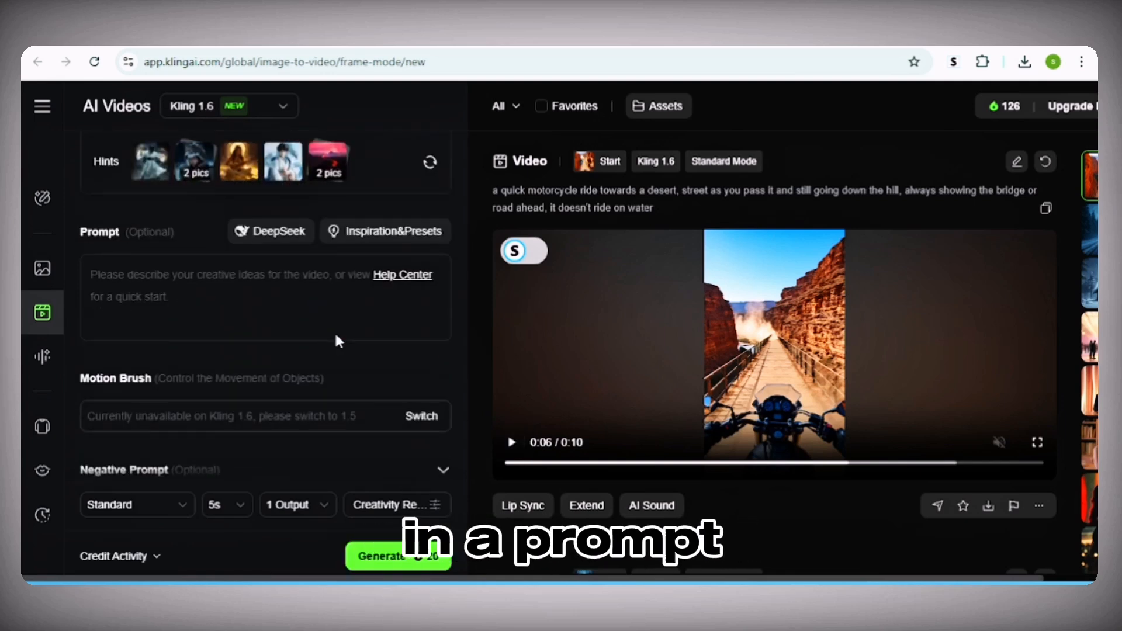
scroll(339, 341, down, 1)
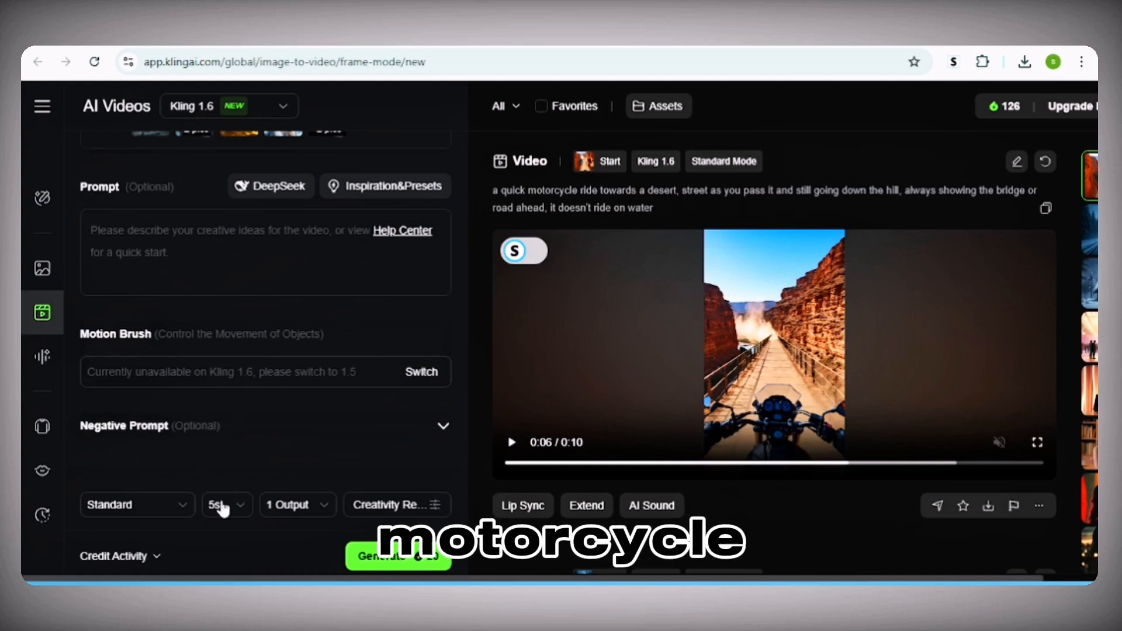
click(240, 504)
click(228, 463)
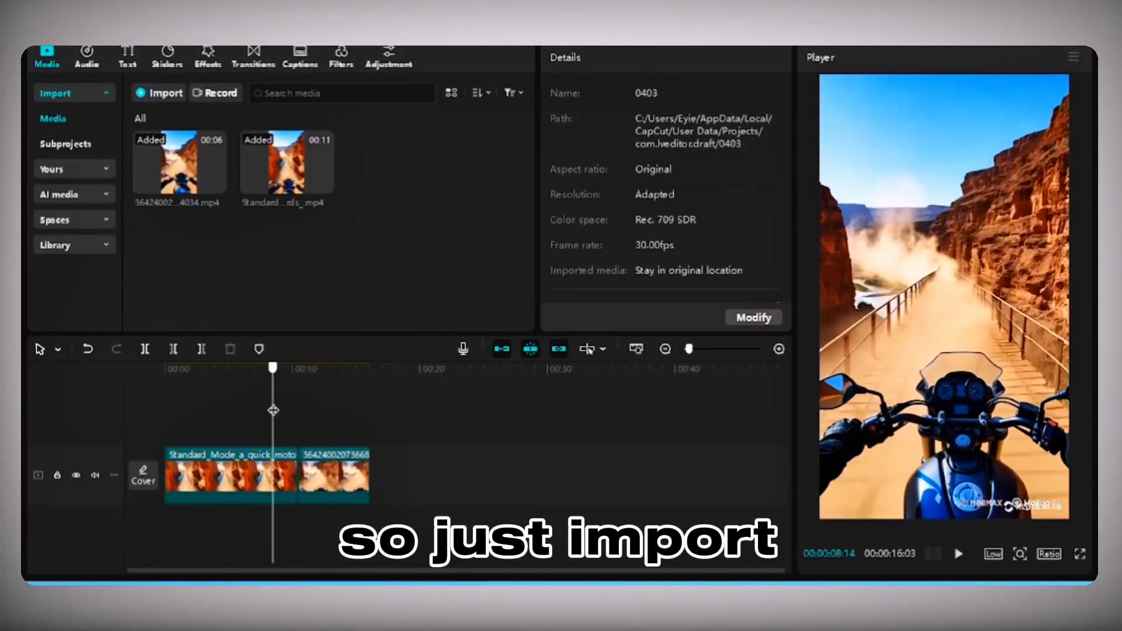
- Switch to CapCut and scrub the playhead from the first motorcycle clip into the second
drag(273, 410, 324, 416)
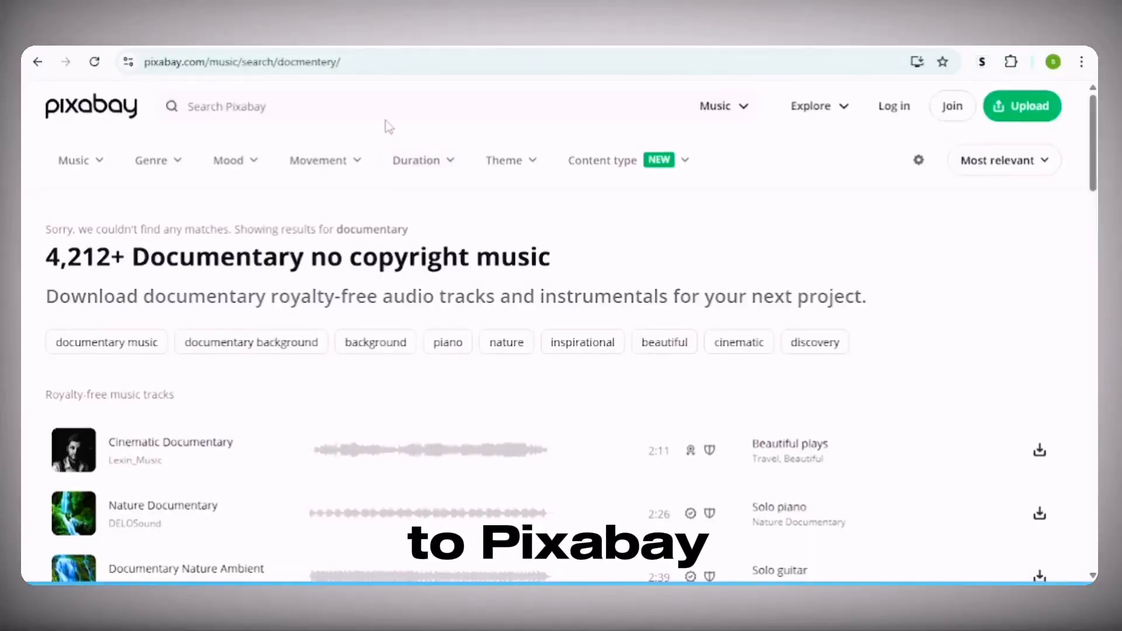
- Search Pixabay for "motercycle ride" and download the Ride On A Harley sound effect
click(376, 107)
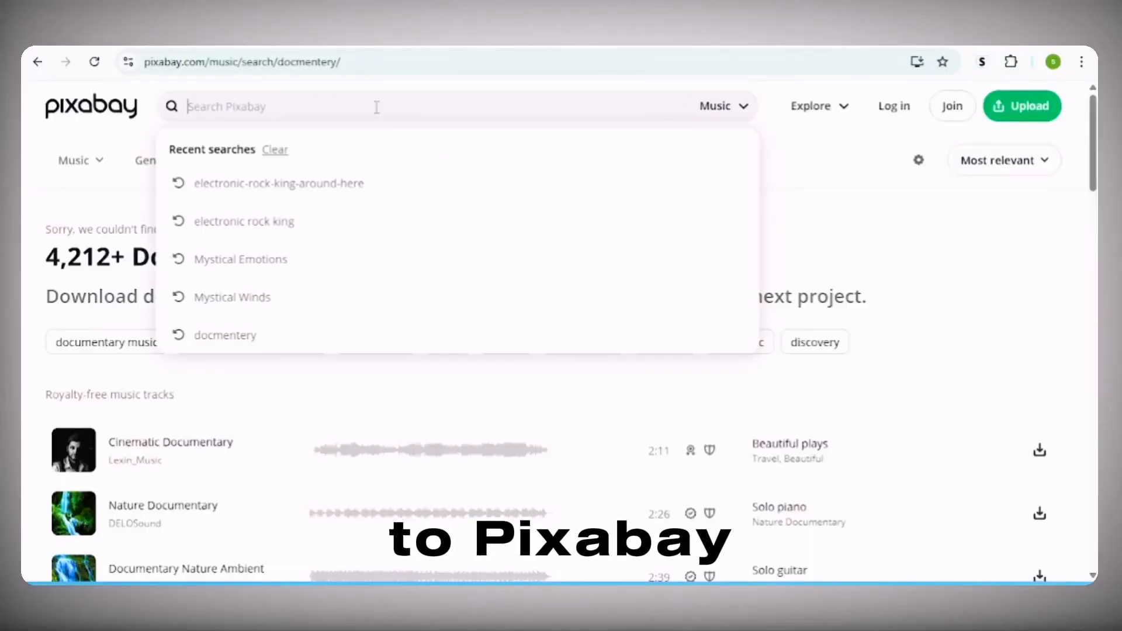
text(motercycle ride)
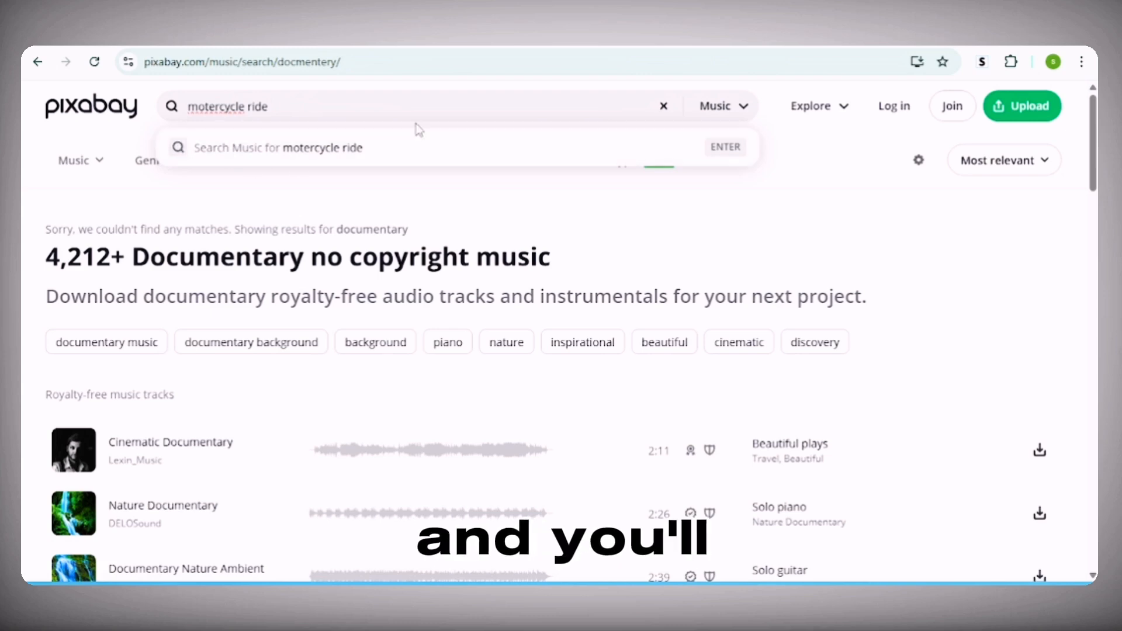
key(Return)
scroll(358, 193, down, 4)
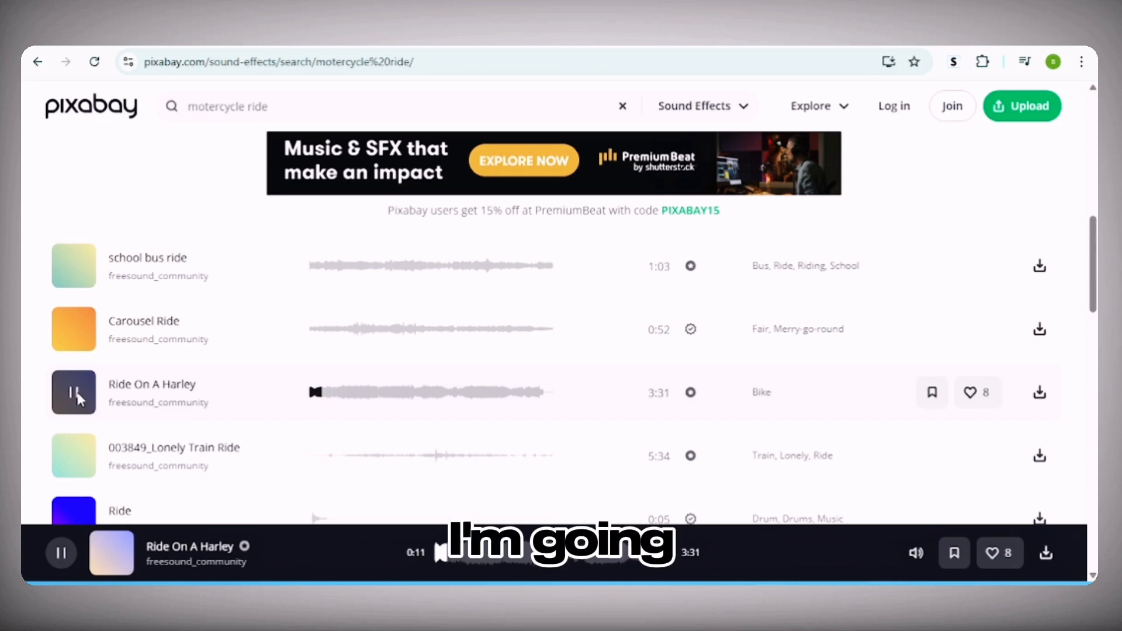
click(79, 399)
click(1040, 392)
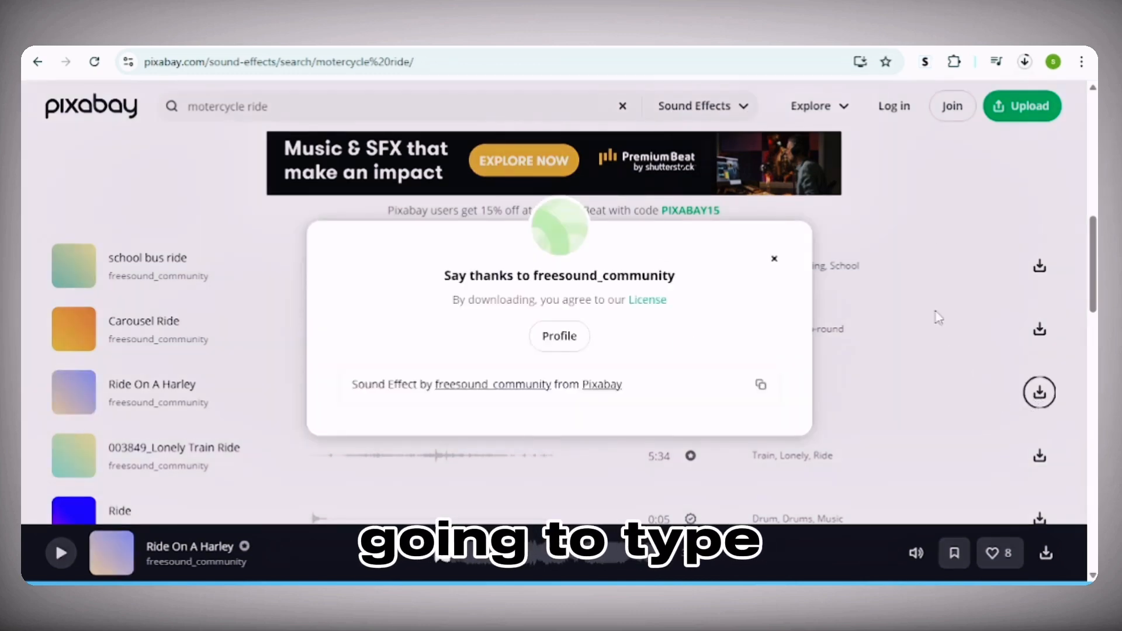
- Search the sound effects for "waterfall" and preview Waterfall Sounds
click(284, 105)
key(ctrl+a)
key(BackSpace)
text(waterfall)
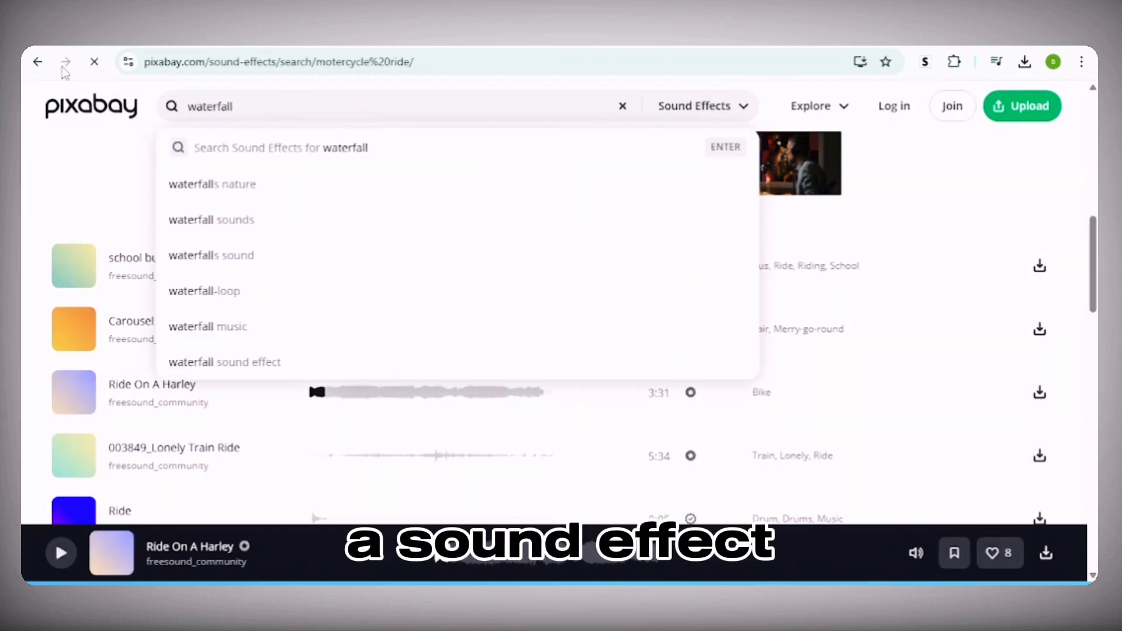
key(Return)
scroll(65, 296, down, 3)
click(66, 296)
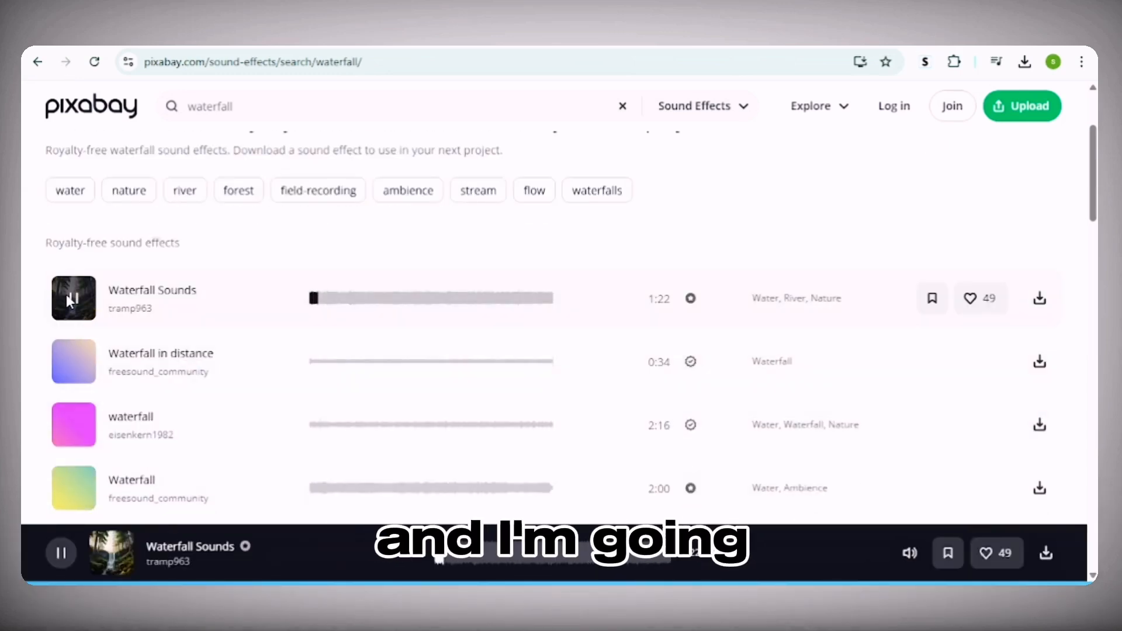
click(65, 294)
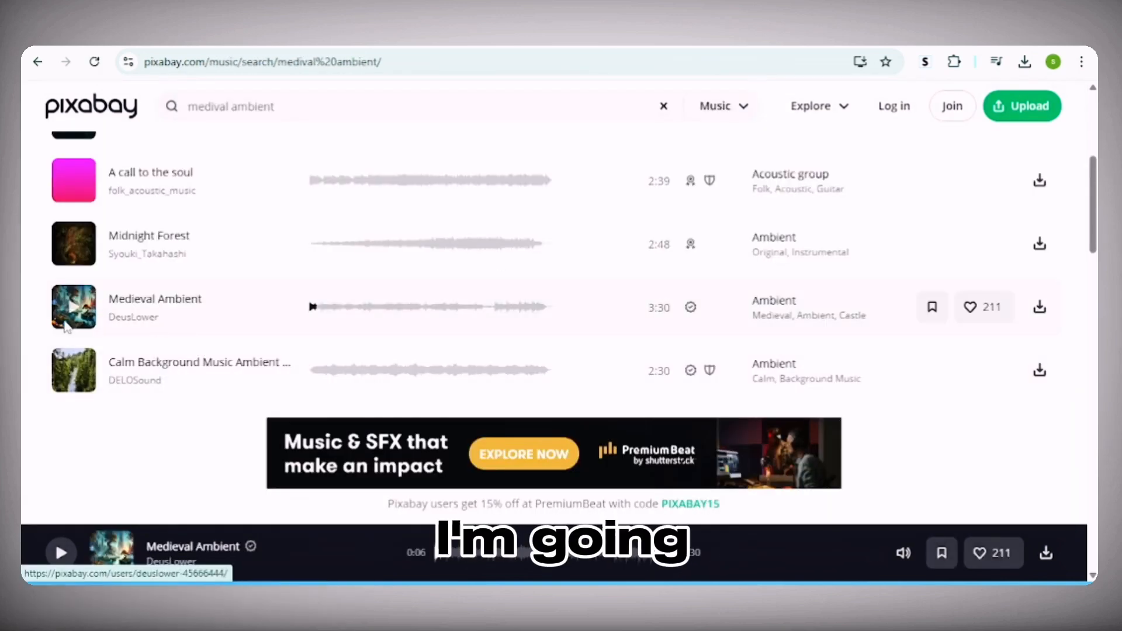
- Preview the Medieval Ambient track in the "medival ambient" music results
click(74, 306)
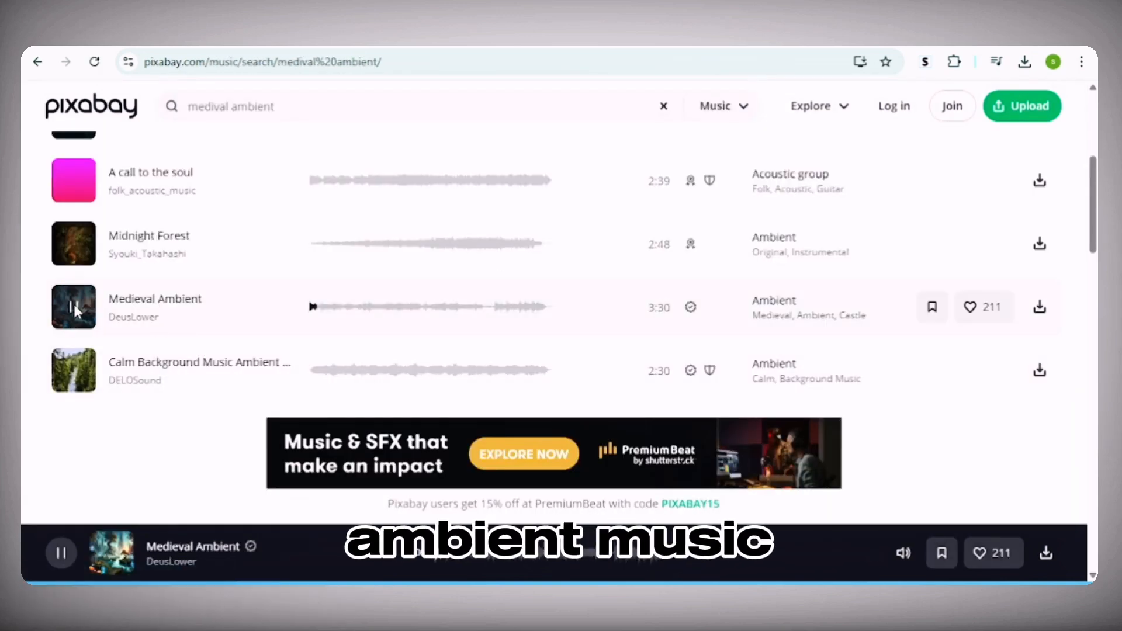
click(73, 302)
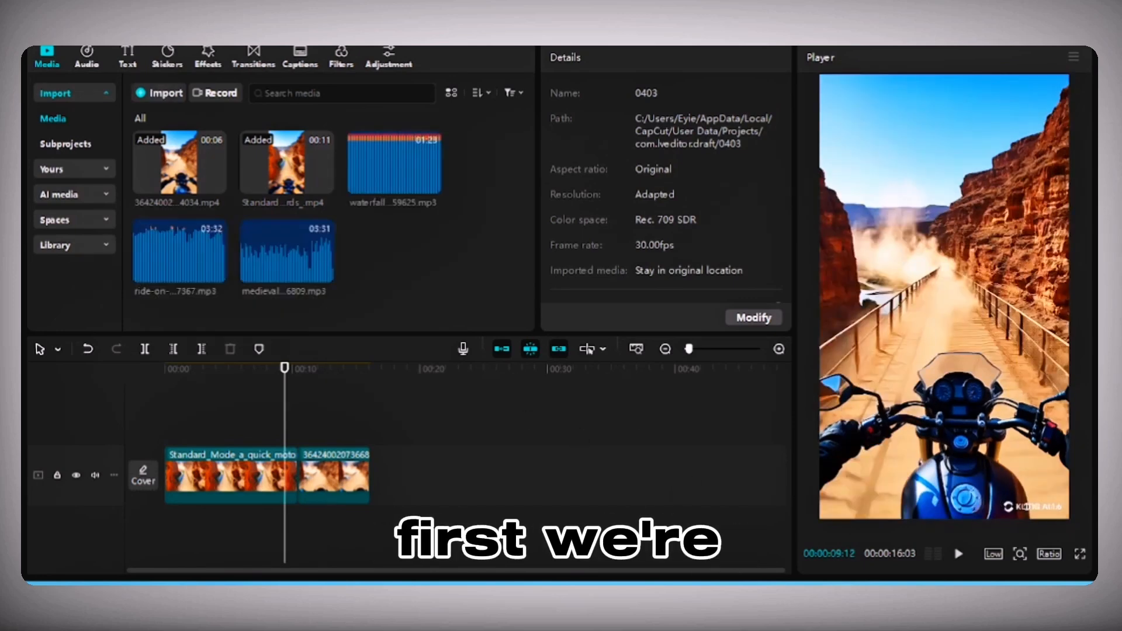
- Set the CapCut project's aspect ratio to 9:16 and enlarge the first motorcycle clip to about 109% scale
click(1051, 555)
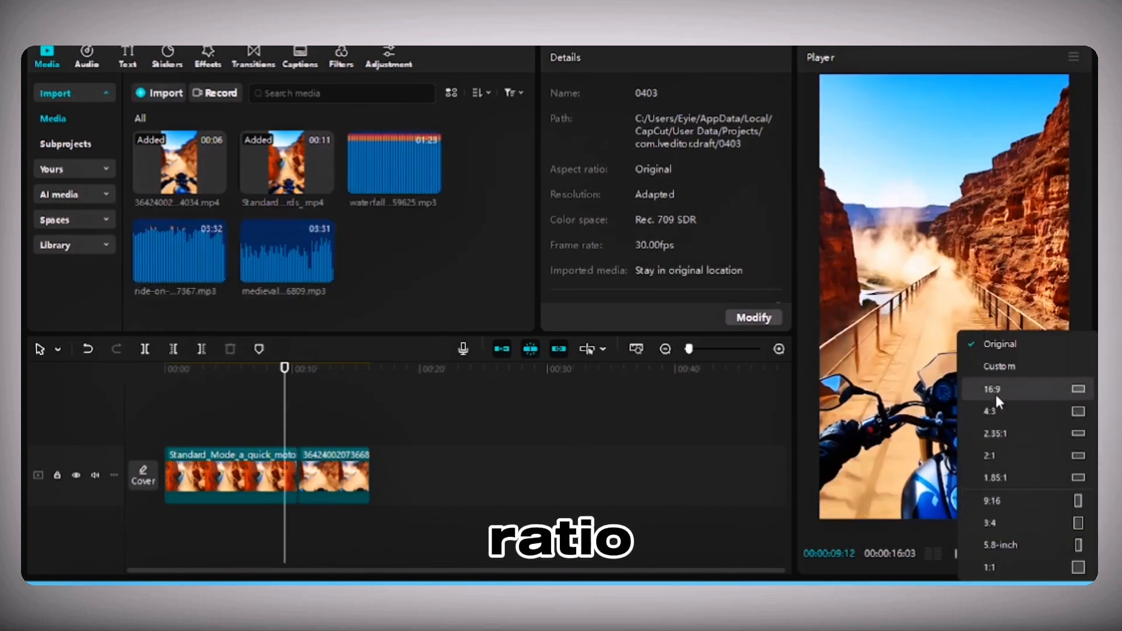
click(1059, 500)
click(919, 384)
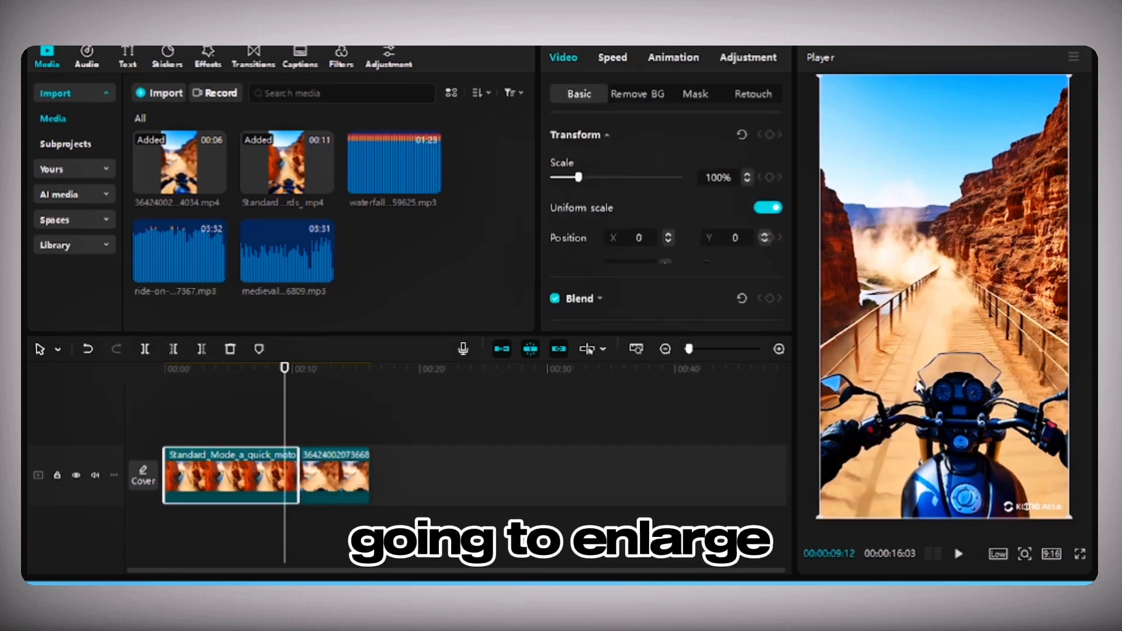
drag(819, 517, 810, 557)
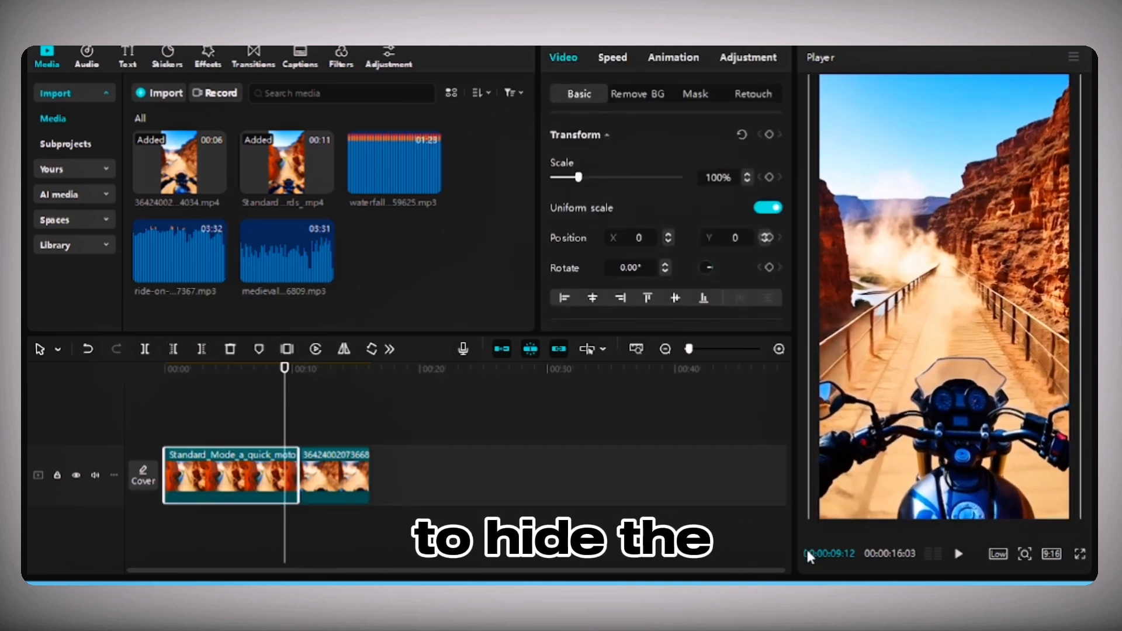
- Add the ride-on-a-harley and waterfall sounds as audio tracks below the video, and set the Harley track's volume to about -2.1 dB
drag(216, 268, 216, 515)
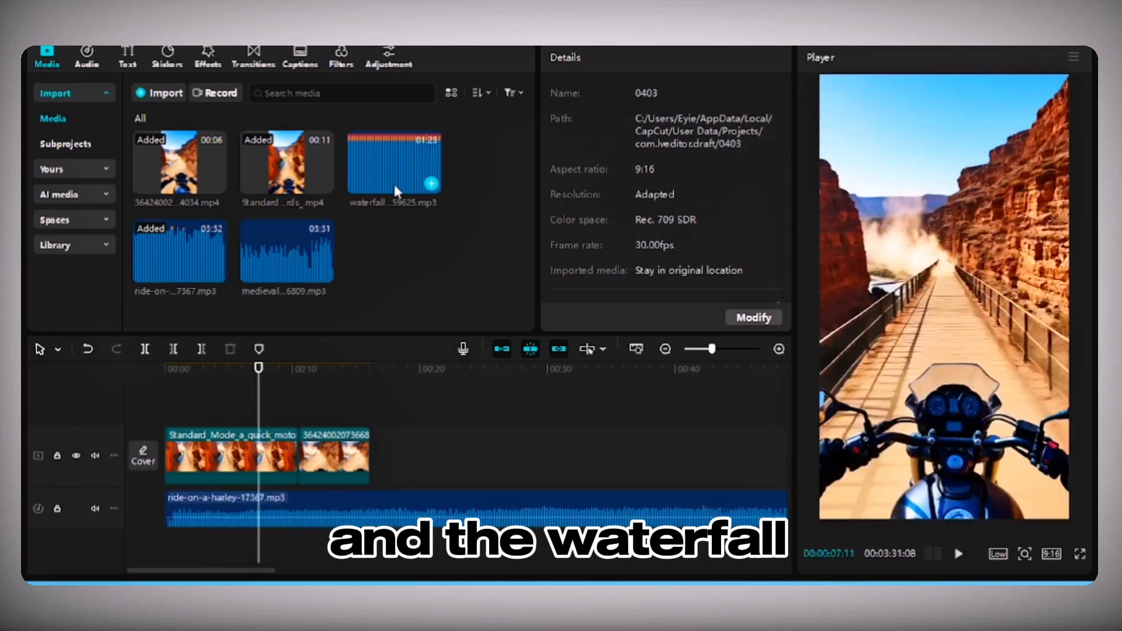
drag(409, 176, 223, 522)
drag(194, 474, 195, 476)
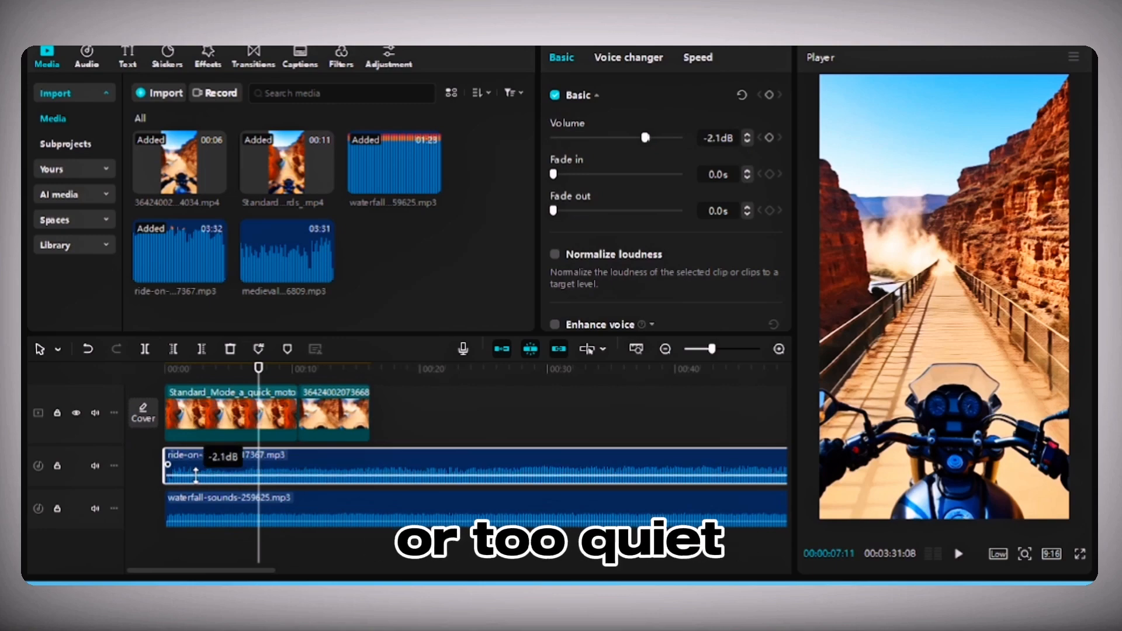
- Speed up the first motorcycle clip to 1.1x, and add the medieval ambient music as an audio track at about -8.5 dB
click(227, 397)
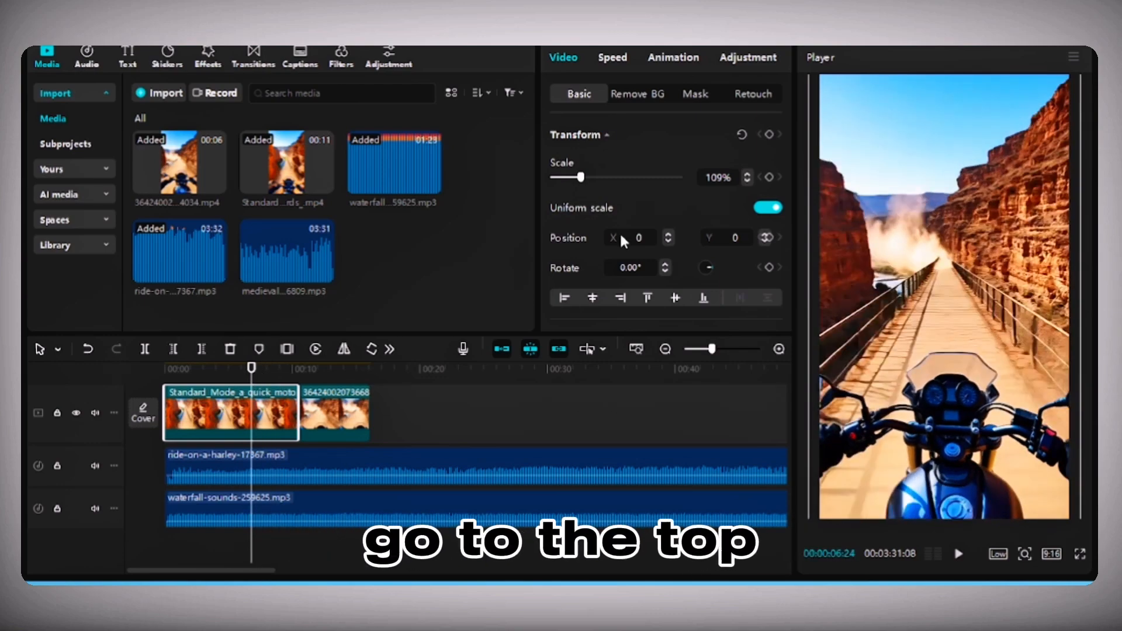
click(608, 59)
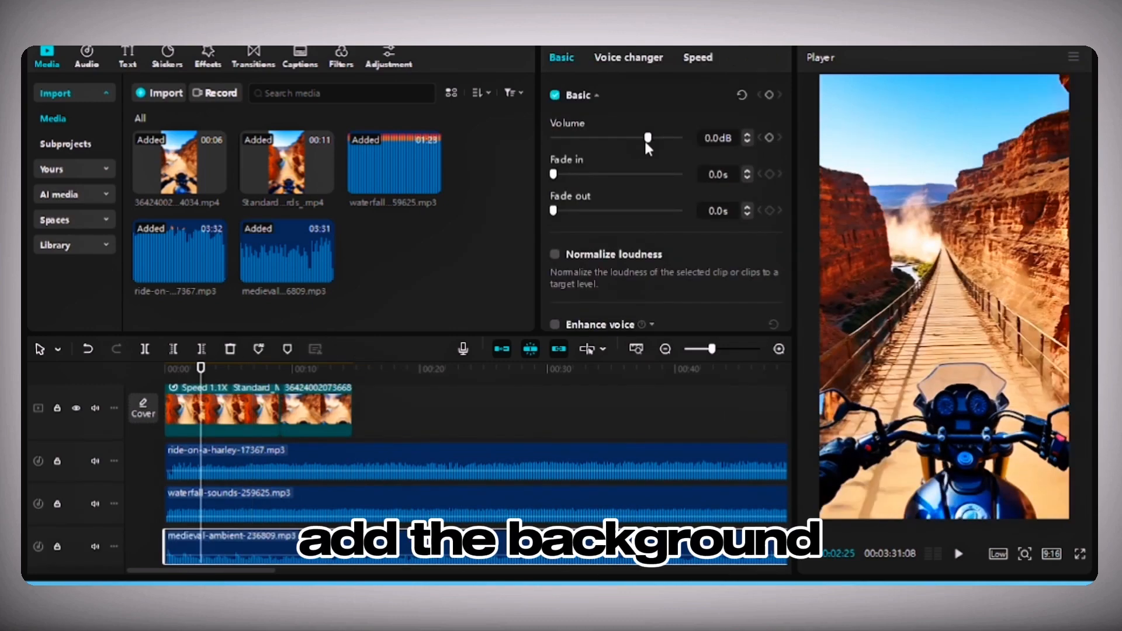
drag(646, 143, 641, 142)
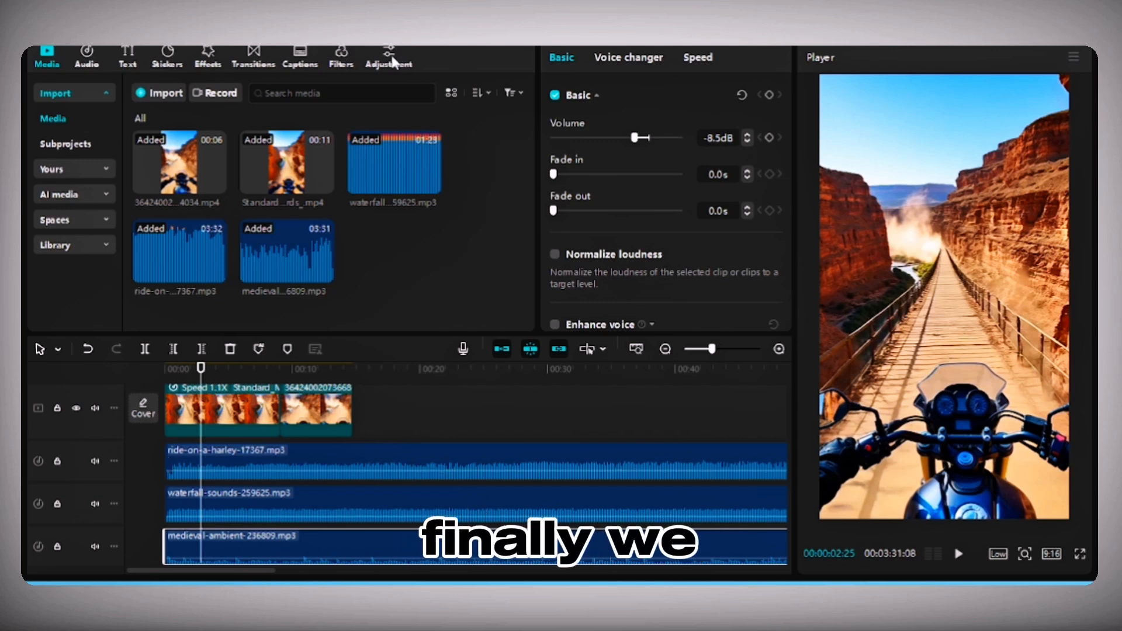
- Add a custom adjustment layer above the video, extend it across both motorcycle clips, and raise its saturation
click(388, 60)
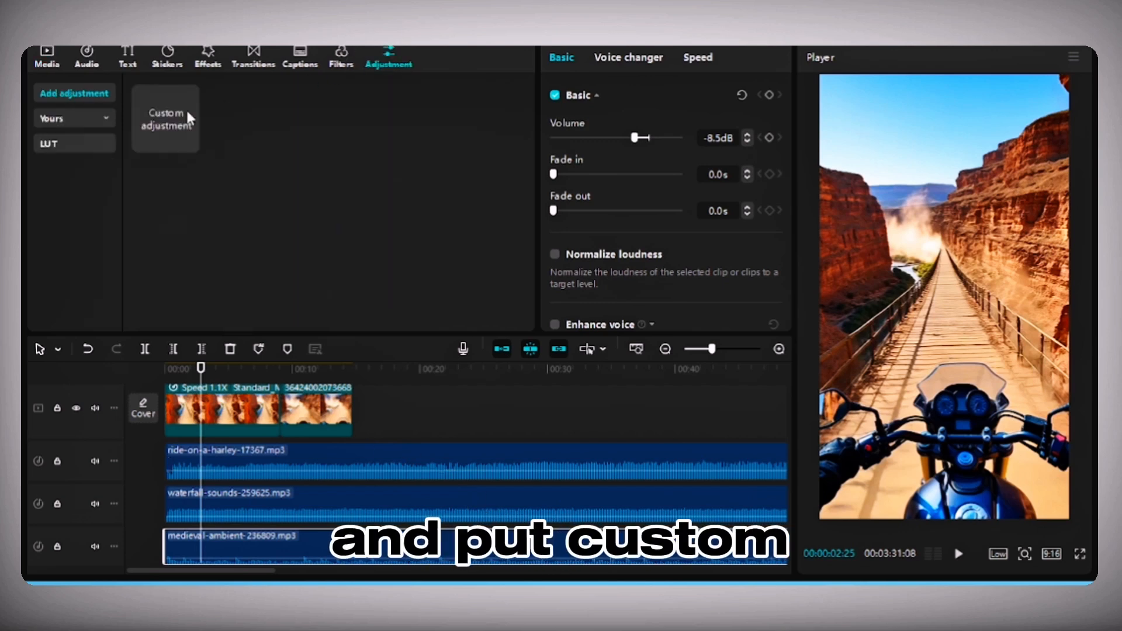
drag(190, 120, 175, 392)
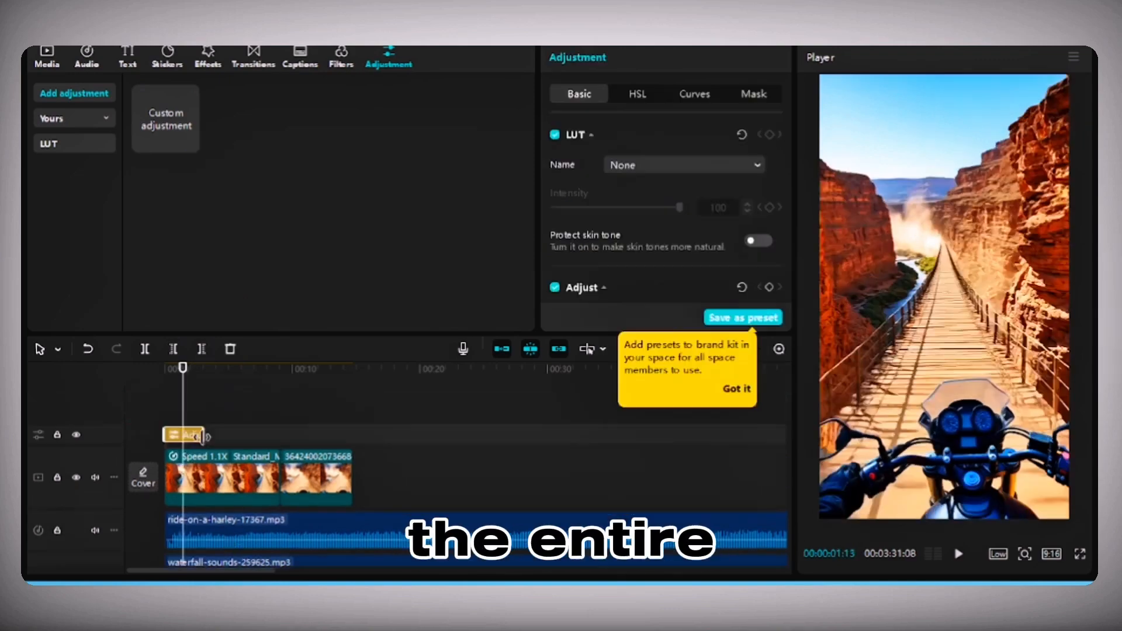
click(204, 439)
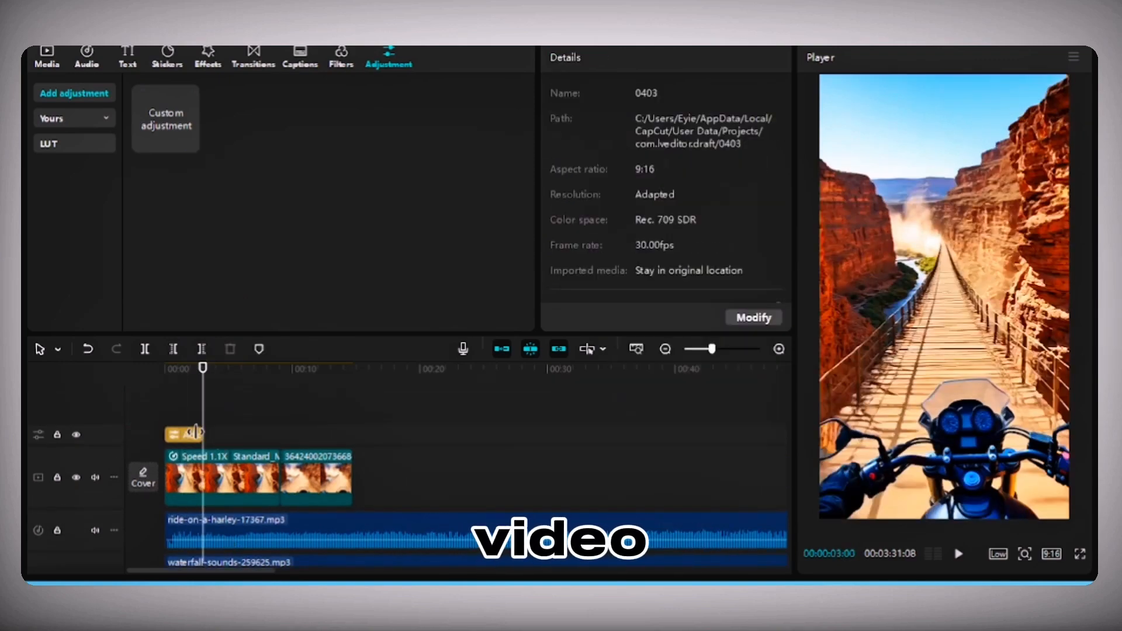
drag(202, 440, 353, 442)
scroll(691, 248, down, 5)
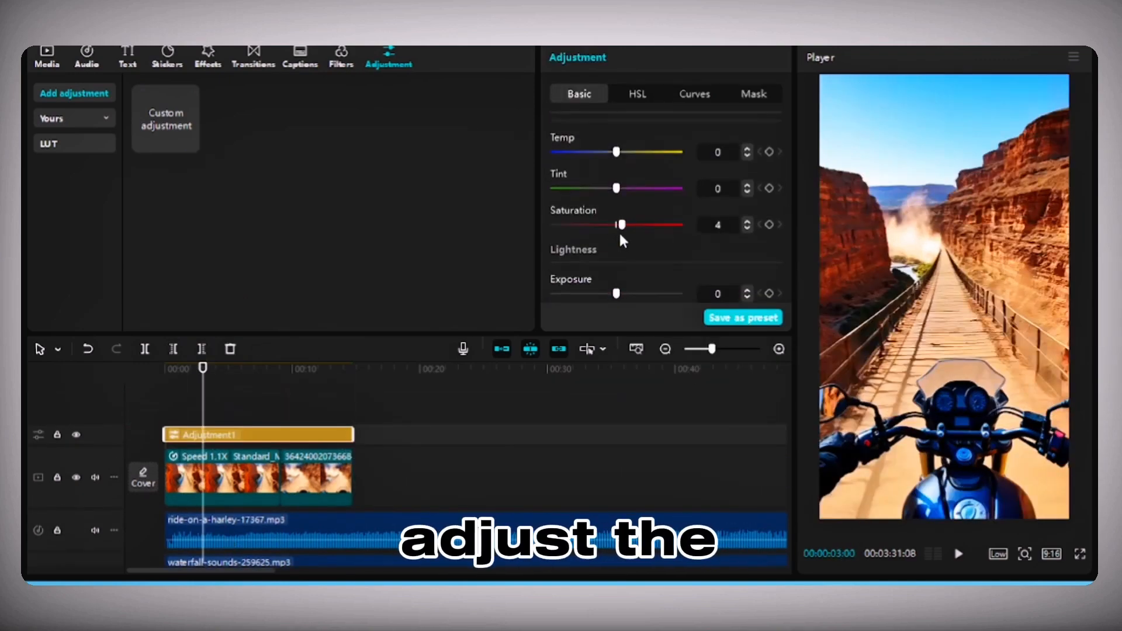
scroll(584, 211, down, 5)
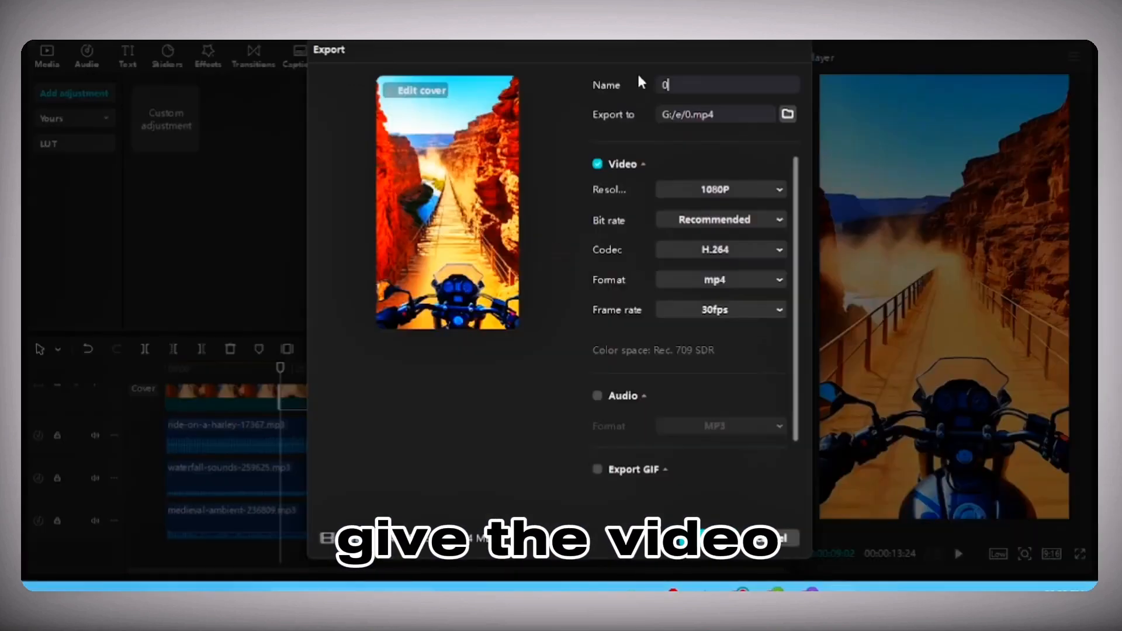
- Open the video's export settings and name the exported file "moter"
text(moter)
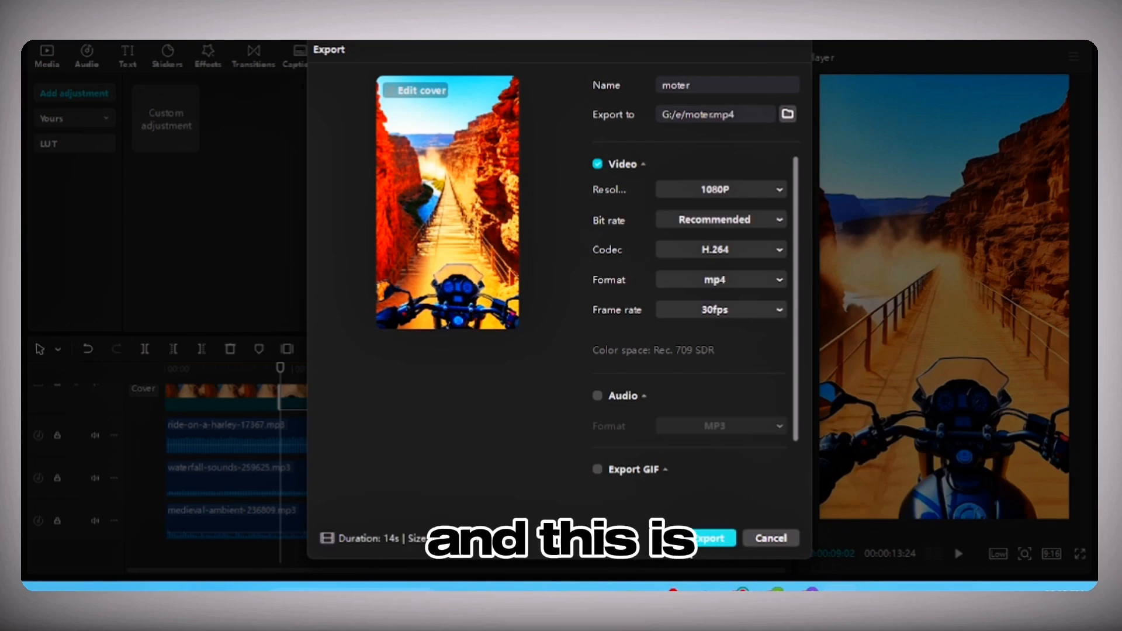